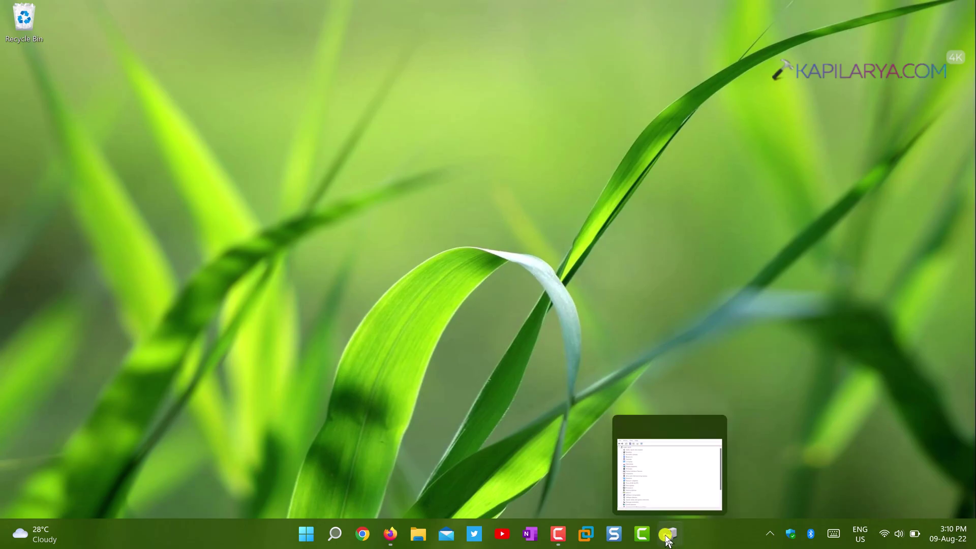
- Restore Device Manager and select Unknown USB Device (Device Descriptor Request Failed) under Universal Serial Bus controllers
click(666, 537)
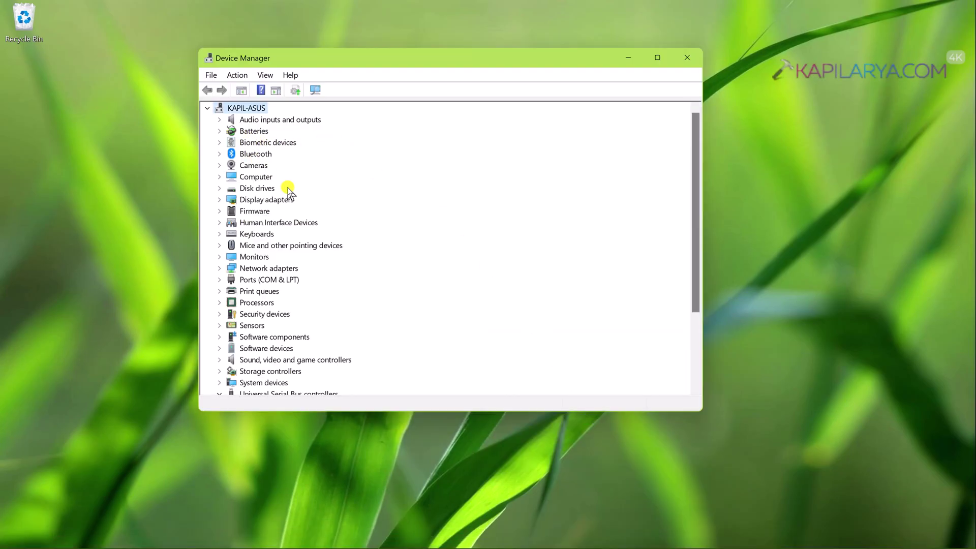
scroll(288, 187, down, 3)
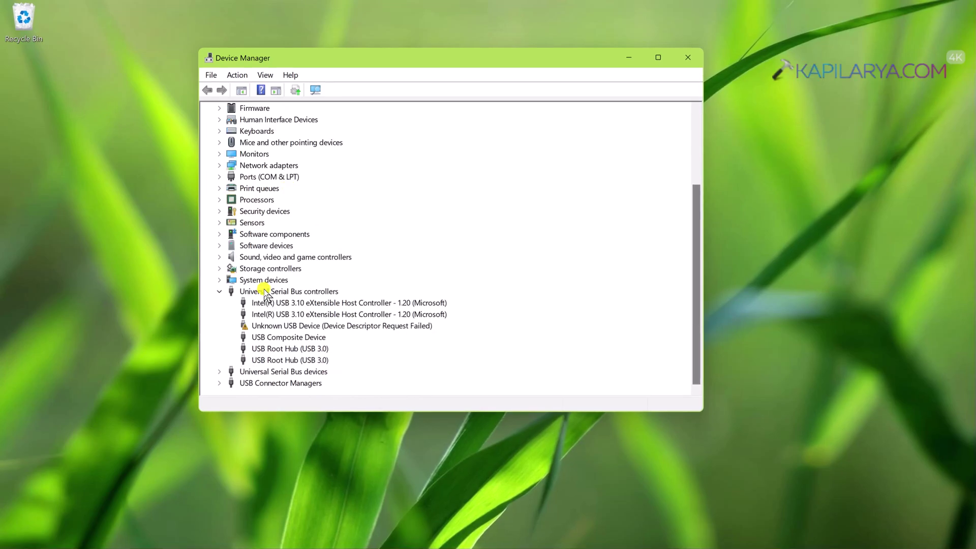
click(264, 292)
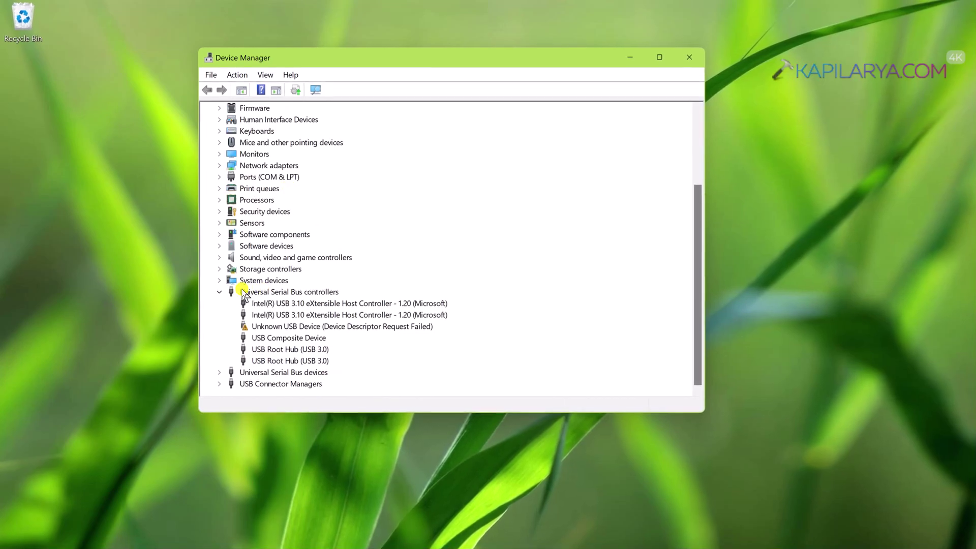
click(272, 330)
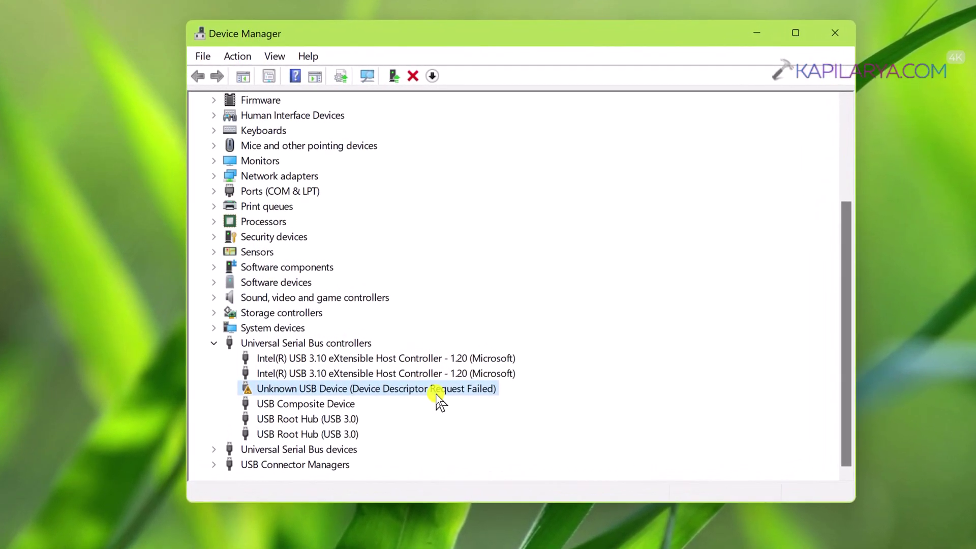
double_click(437, 390)
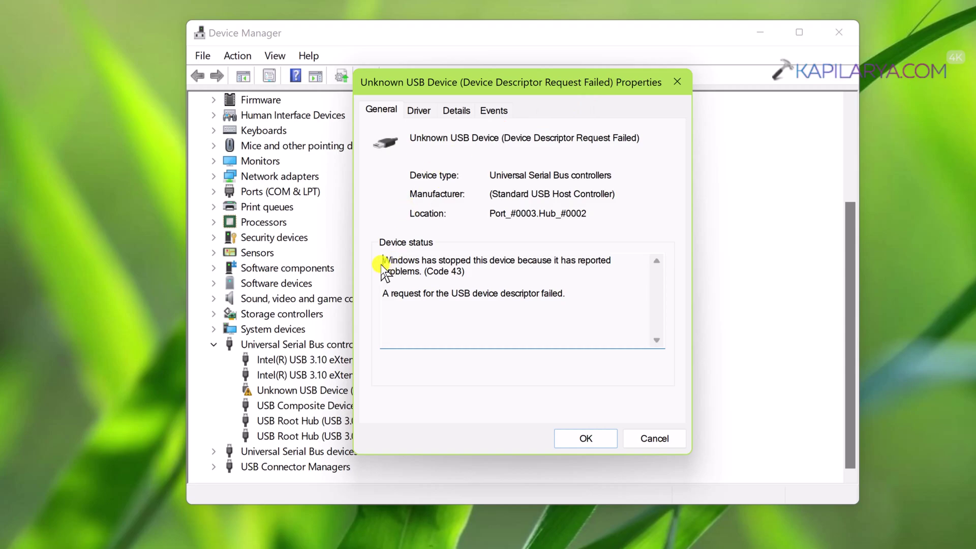
drag(385, 261, 571, 296)
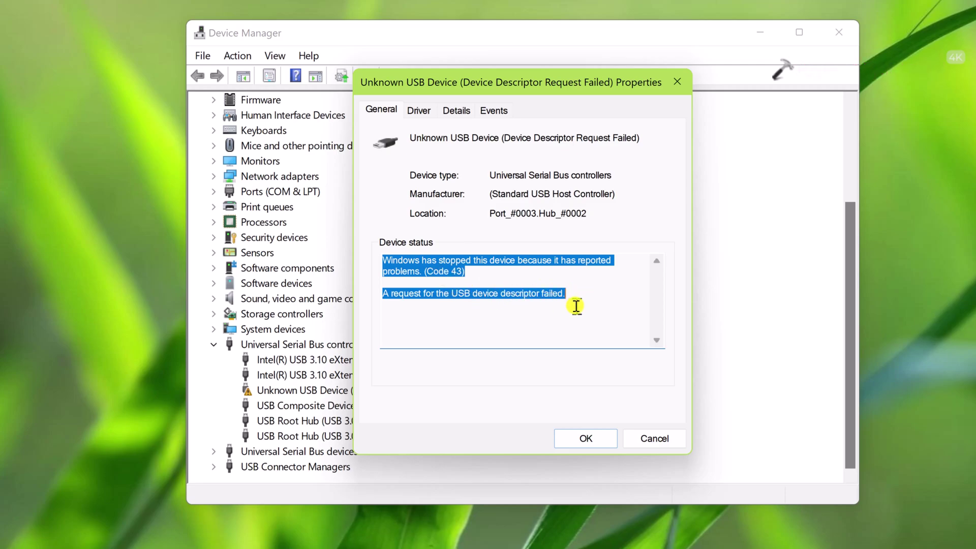
click(567, 440)
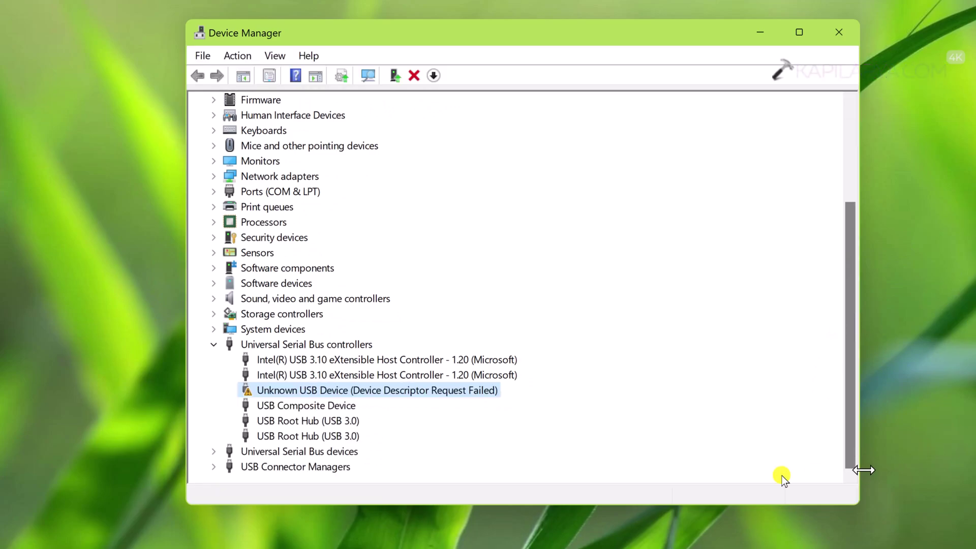
- Copy the Unknown USB Device's instance path USB\VID_0000&PID_0002\5&54725E2&0&3 from its Details tab
right_click(488, 394)
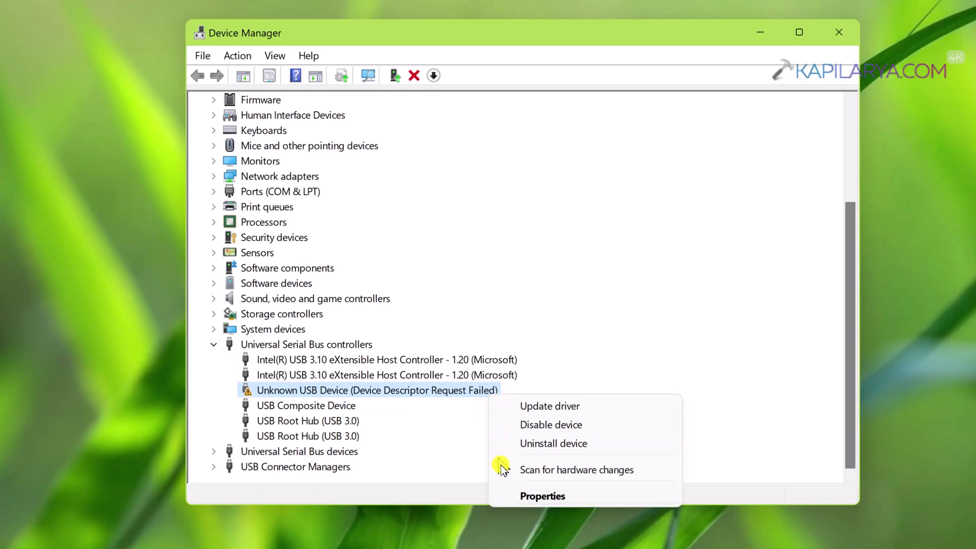
click(510, 496)
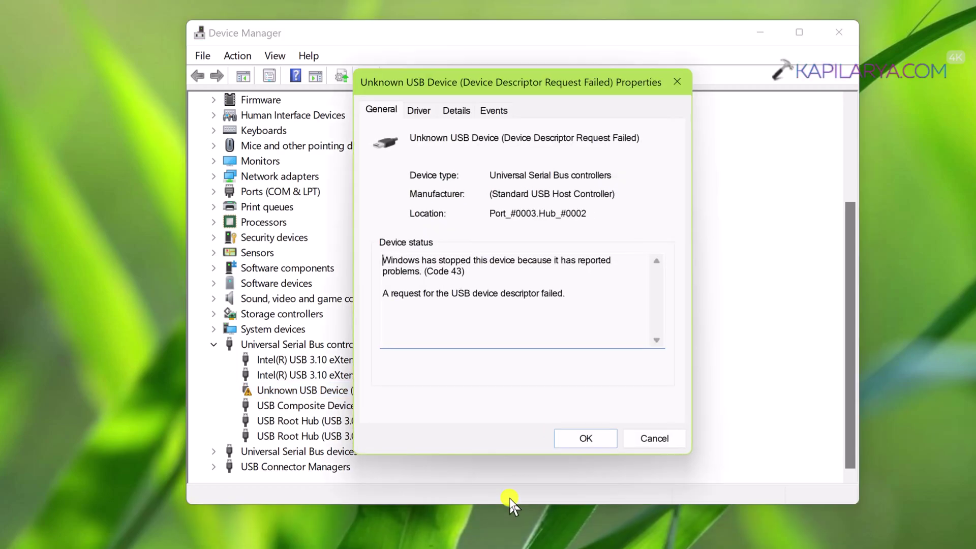
click(422, 110)
click(461, 112)
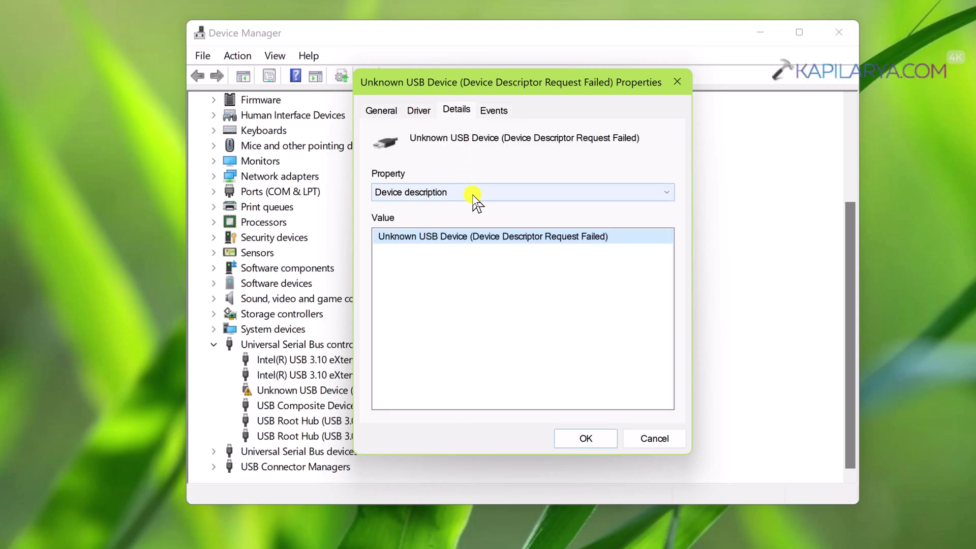
click(473, 196)
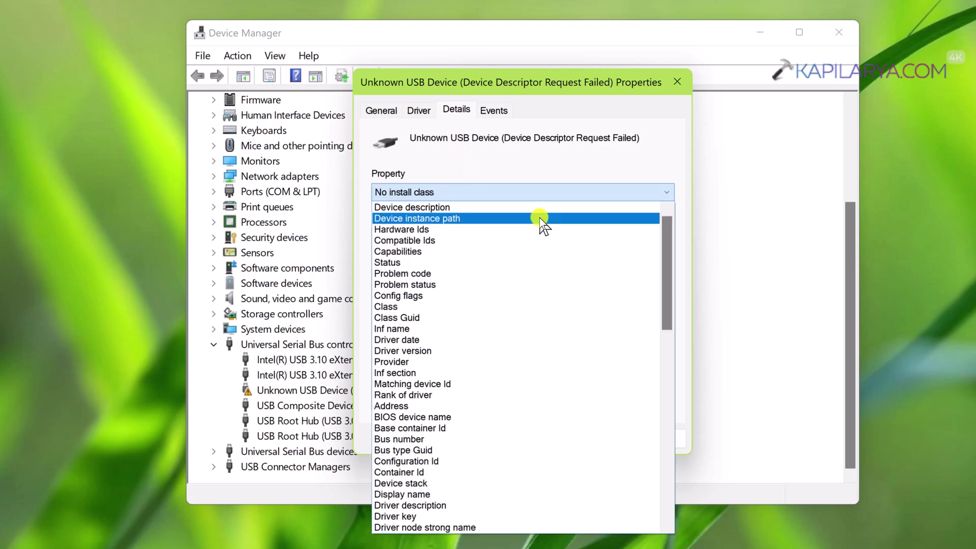
click(539, 218)
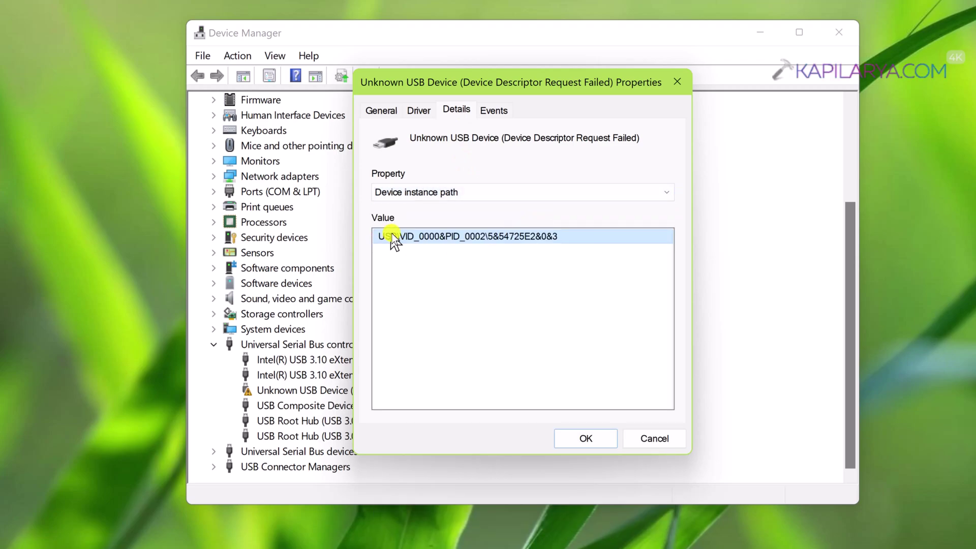
right_click(567, 235)
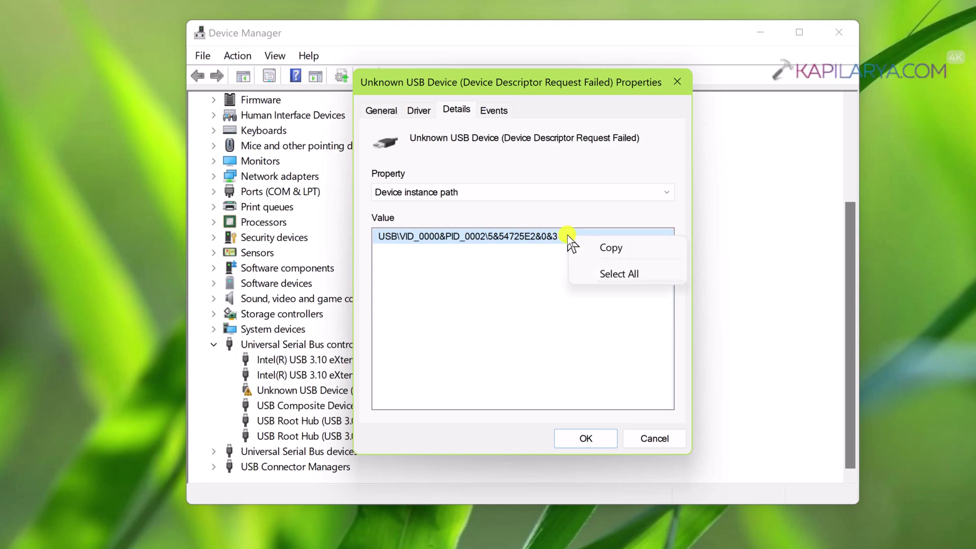
click(594, 249)
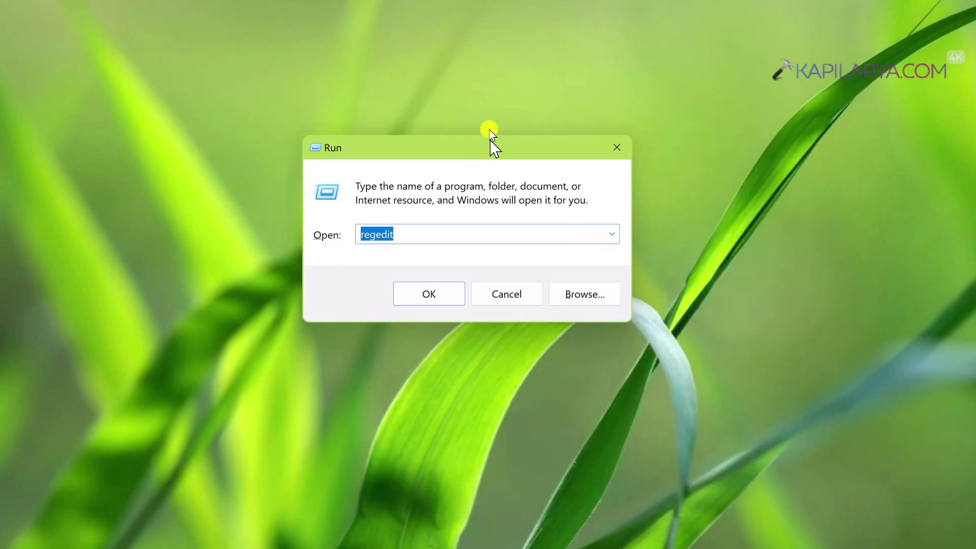
- Navigate Registry Editor to HKEY_LOCAL_MACHINE\SYSTEM\CurrentControlSet\Enum
drag(493, 144, 518, 219)
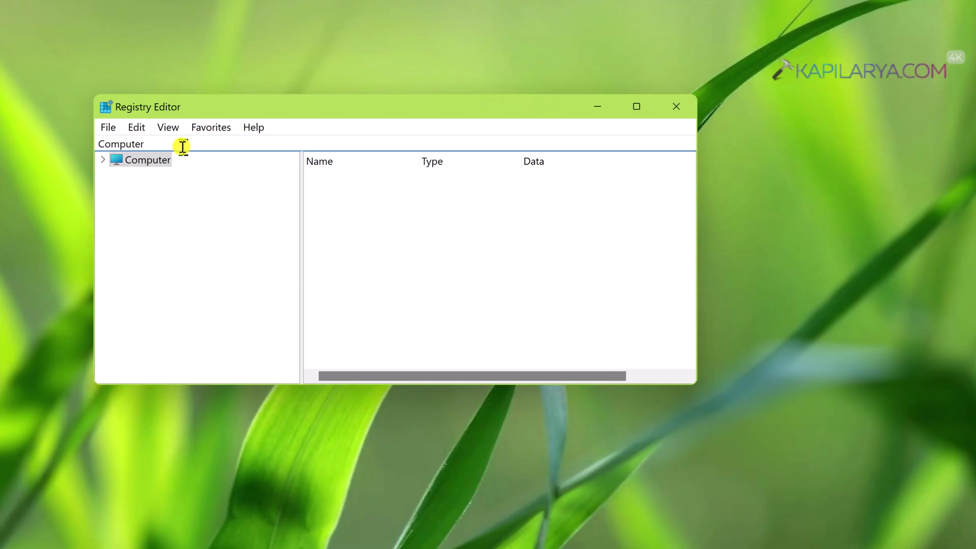
text(\)
key(ctrl+v)
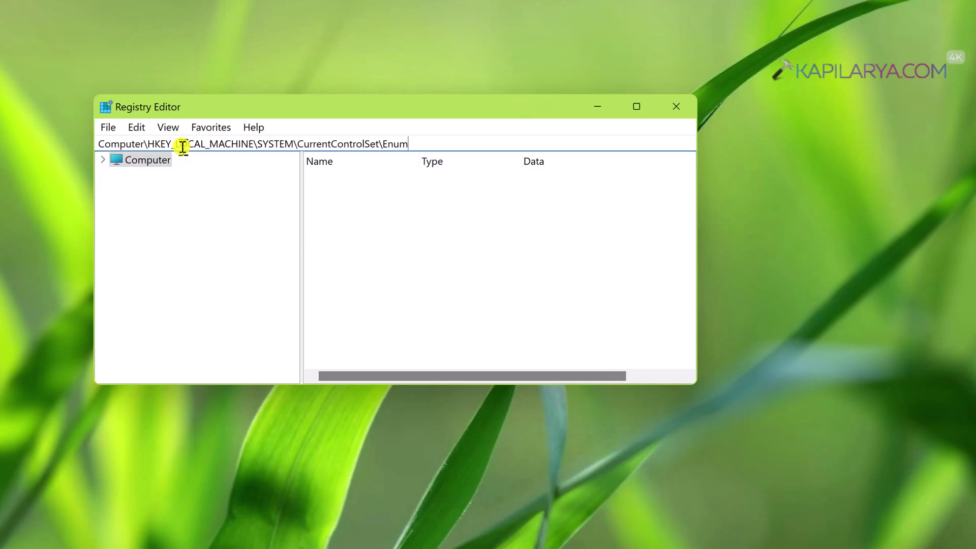
key(Return)
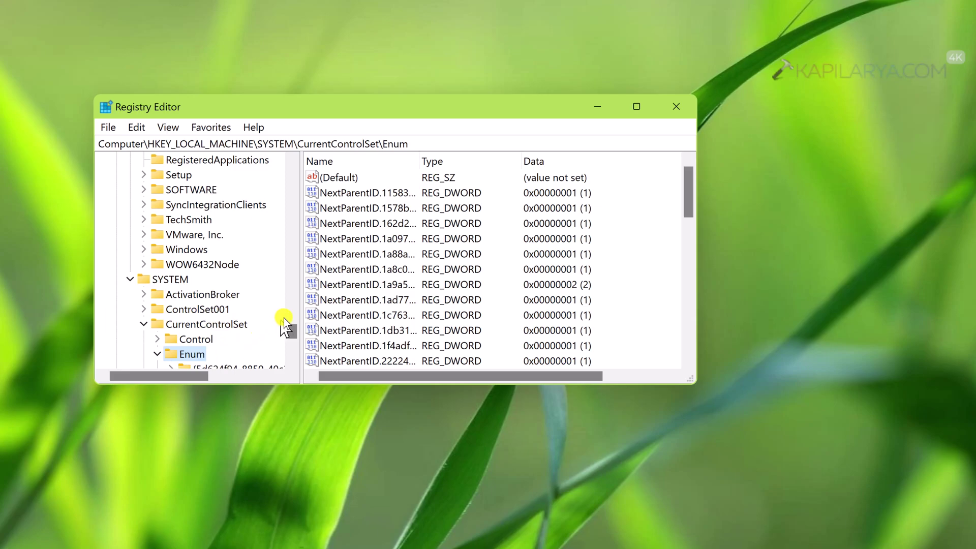
- Enlarge the Registry Editor window and widen the key tree pane
scroll(293, 330, down, 3)
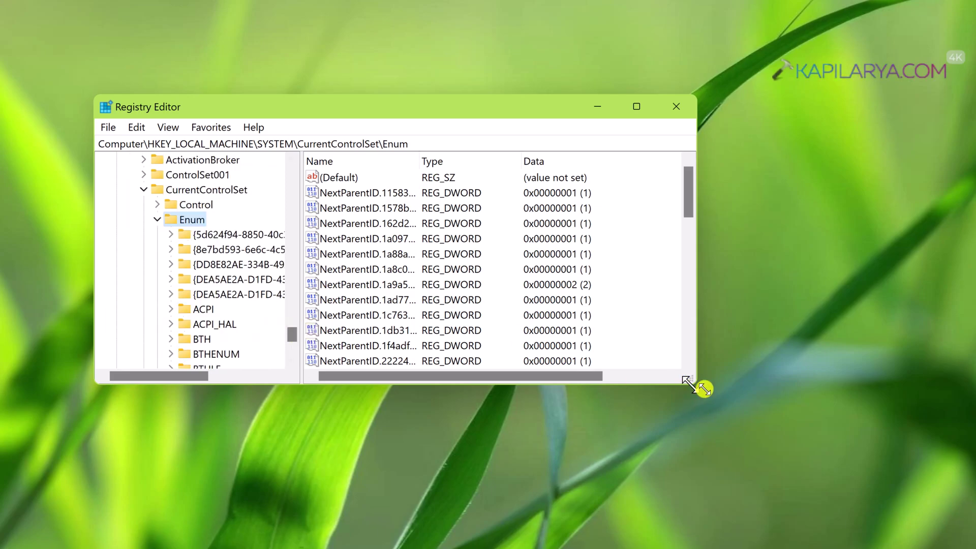
drag(705, 389, 905, 486)
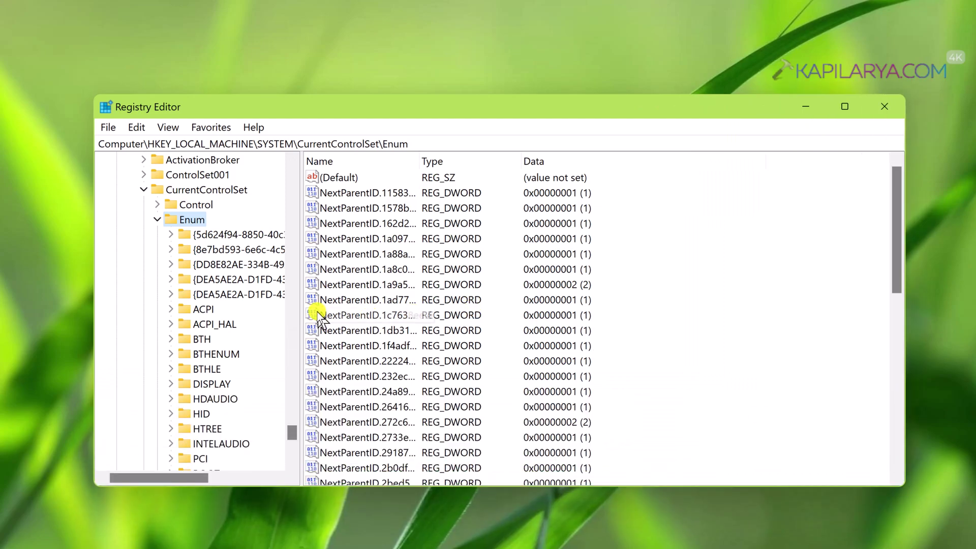
drag(300, 305, 387, 307)
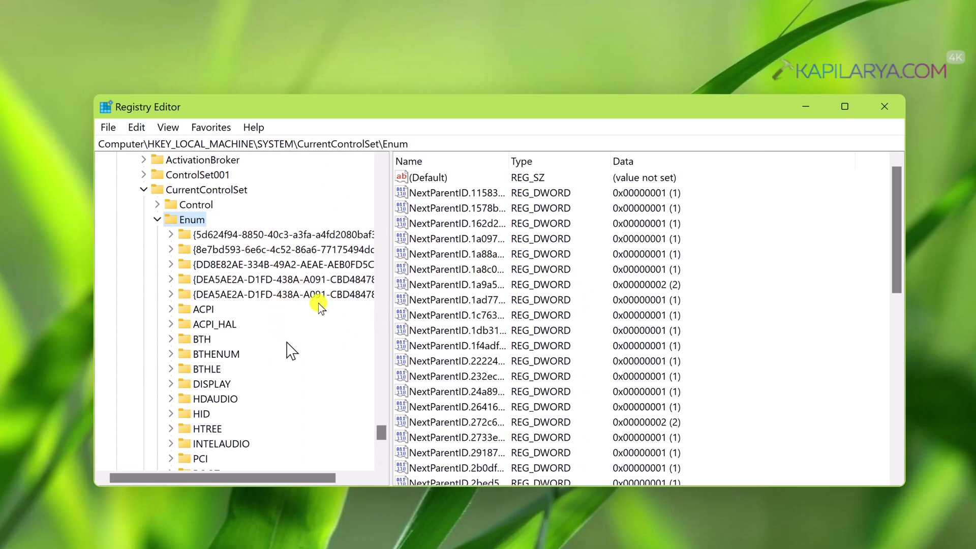
- Jump to Enum\USB\VID_0000&PID_0002\5&54725e2&0&3 using the pasted path, and select its Device Parameters subkey
click(426, 144)
text(\)
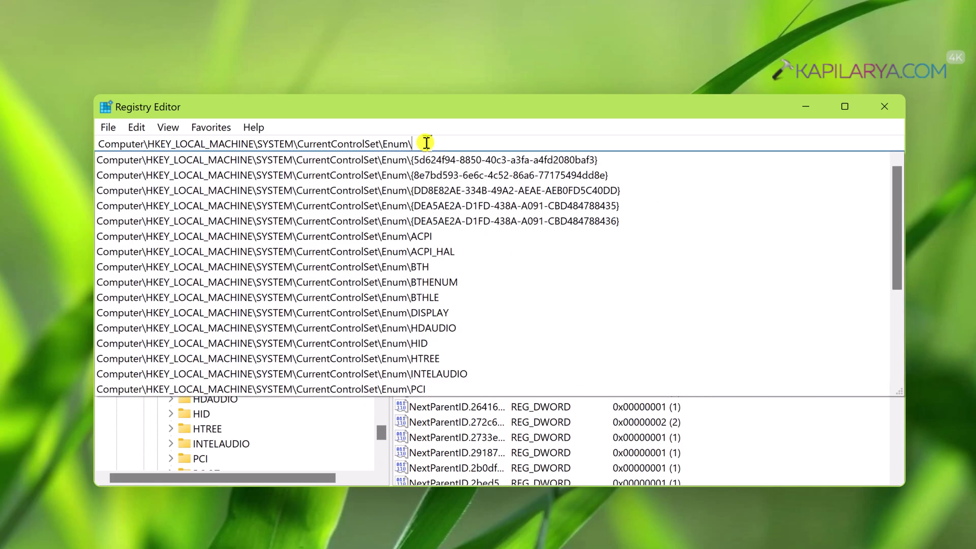
key(ctrl+v)
key(Return)
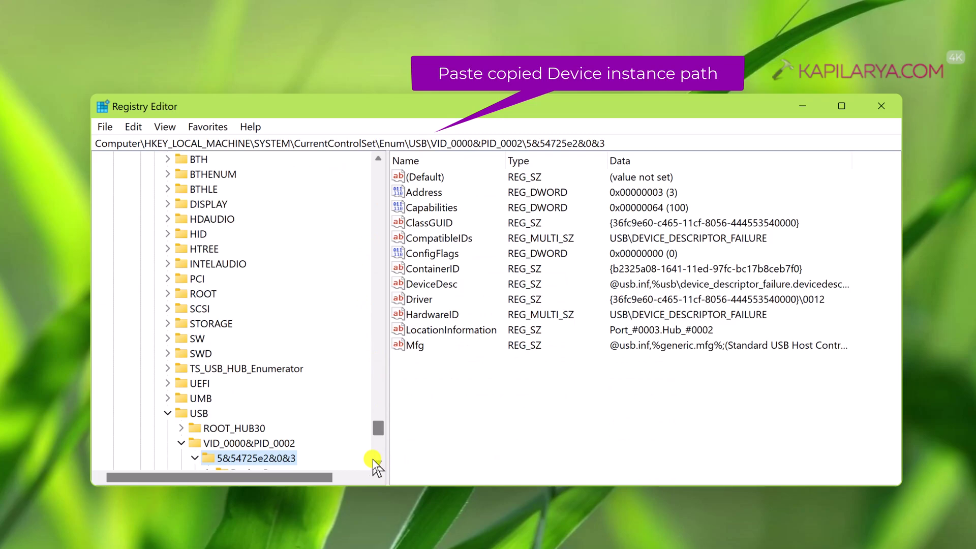
scroll(374, 459, down, 3)
scroll(373, 459, down, 3)
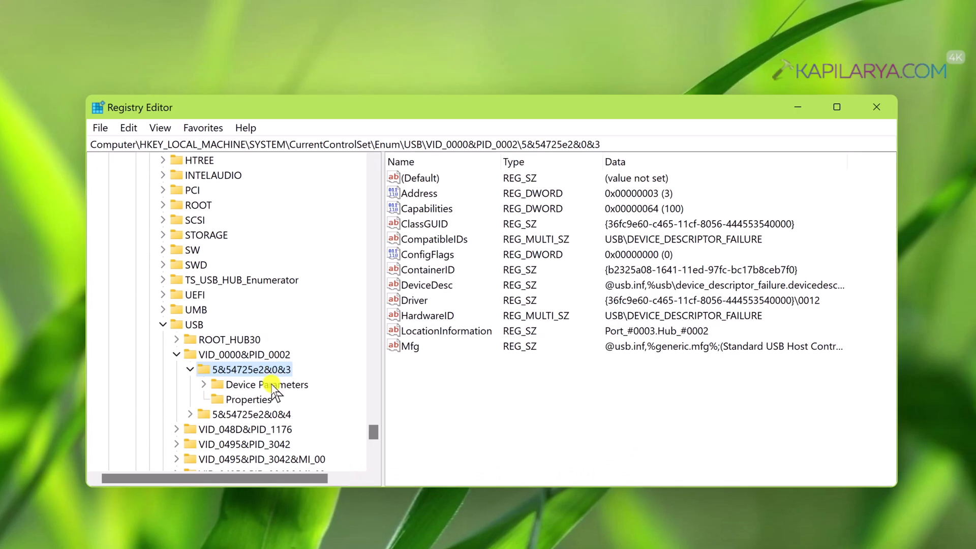
click(272, 383)
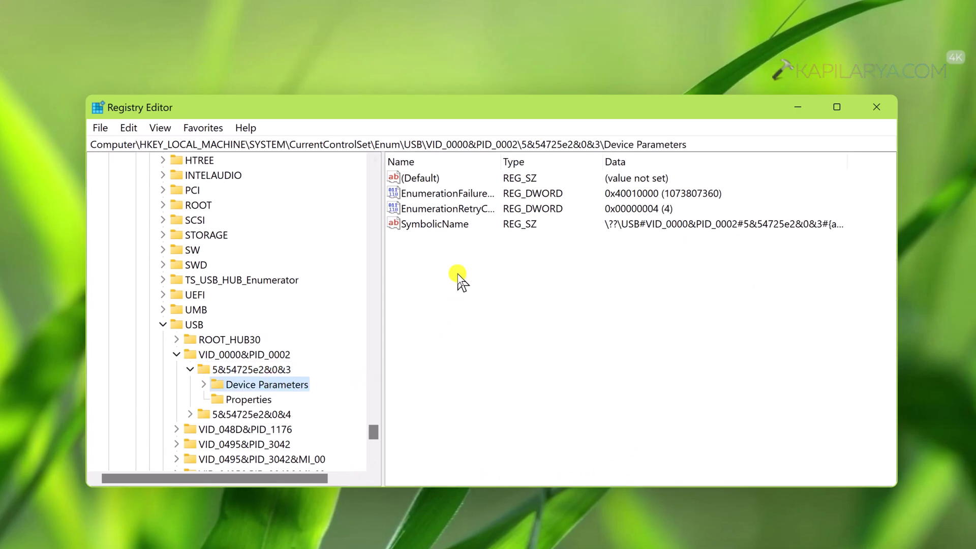
- Create a DWORD (32-bit) value named EnhancedPowerManagementEnabled, leaving its data at 0
right_click(440, 254)
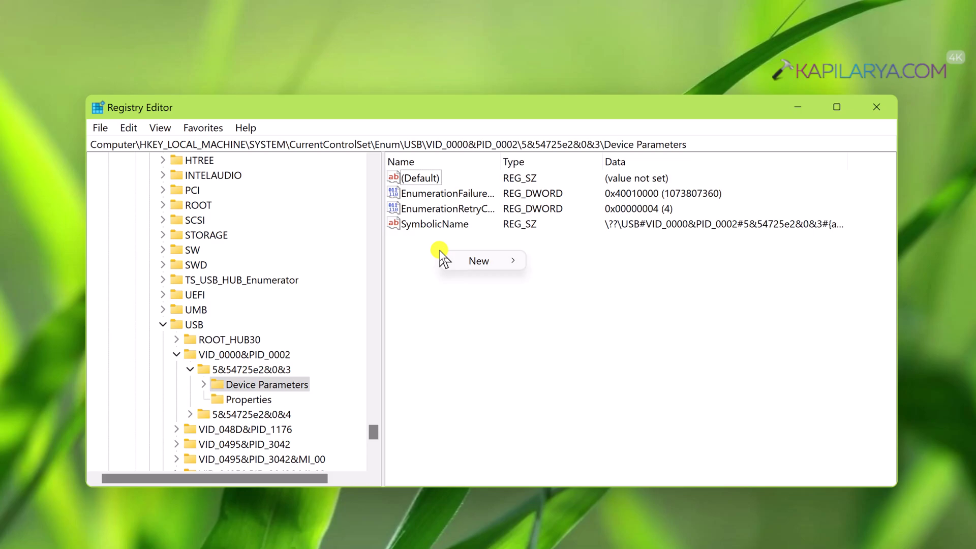
mouse_move(459, 257)
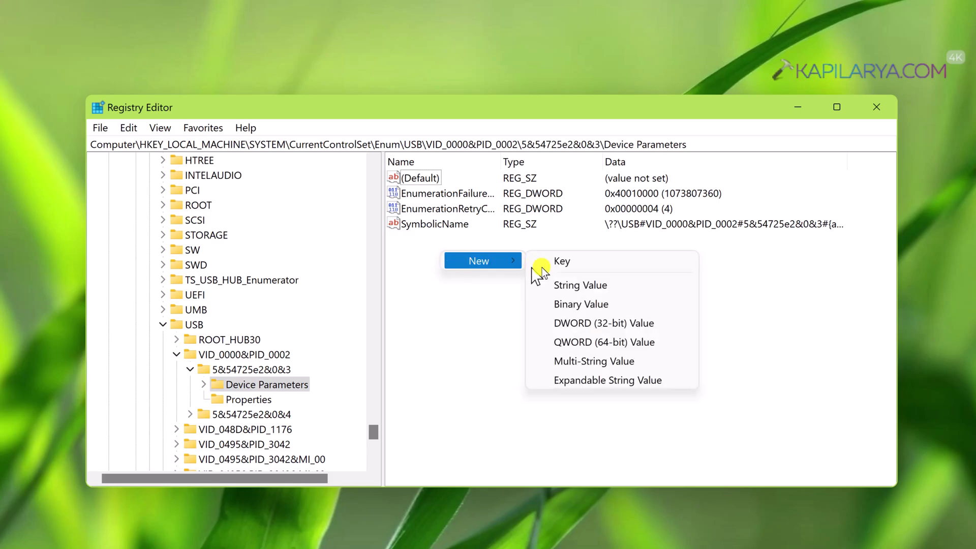
click(587, 321)
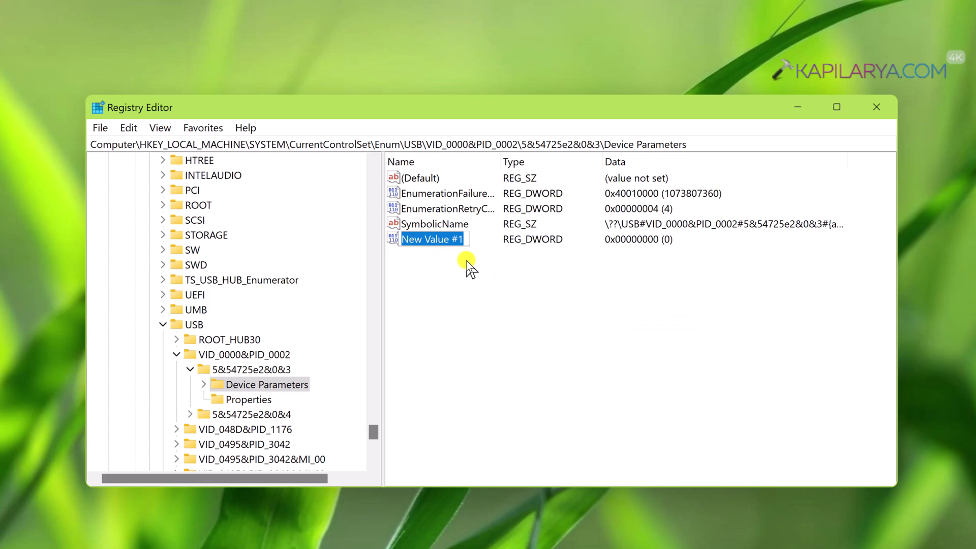
key(ctrl+v)
key(Return)
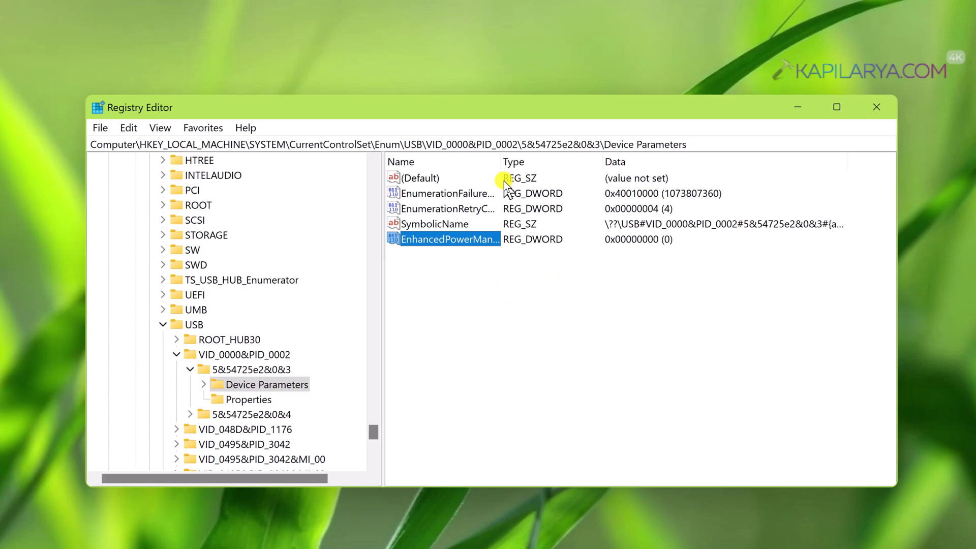
drag(500, 164, 584, 167)
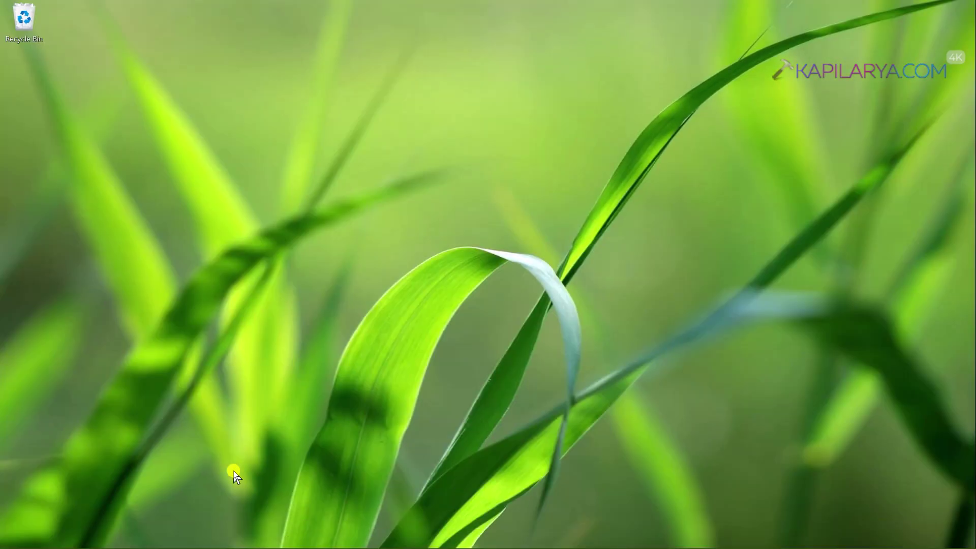
- Restart Windows from the Win+X menu, then reopen Device Manager
key(super+x)
mouse_move(307, 507)
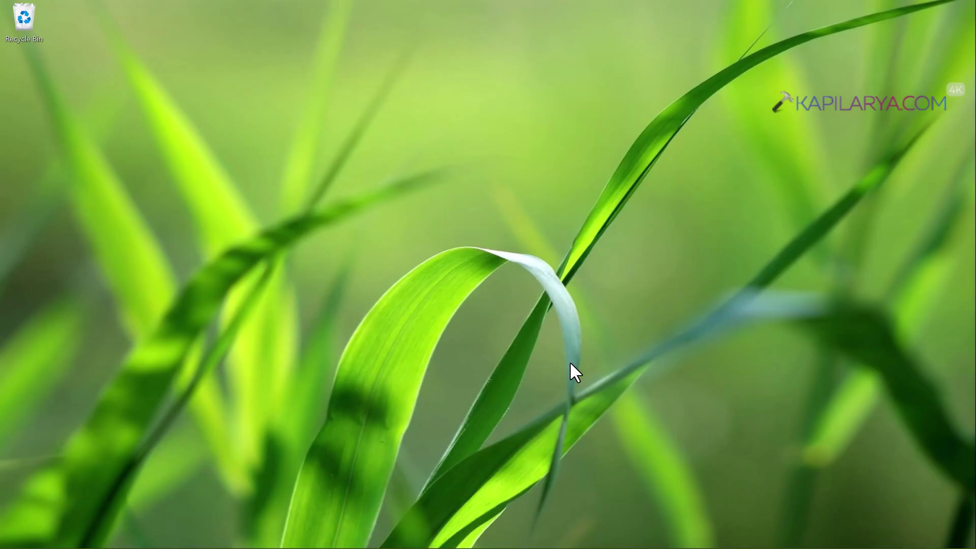
key(super+x)
key(Escape)
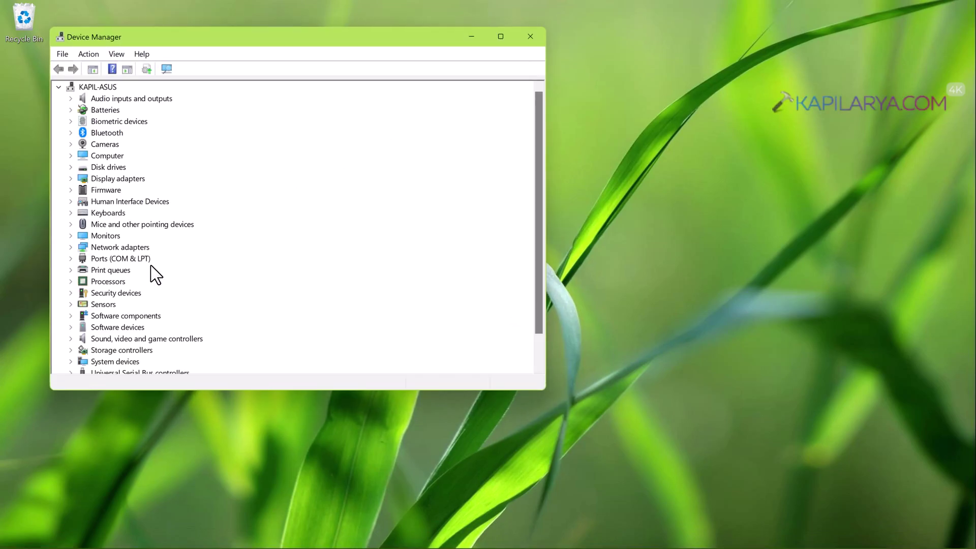
- Scroll the device list and expand Universal Serial Bus controllers to check the USB device
scroll(155, 275, down, 1)
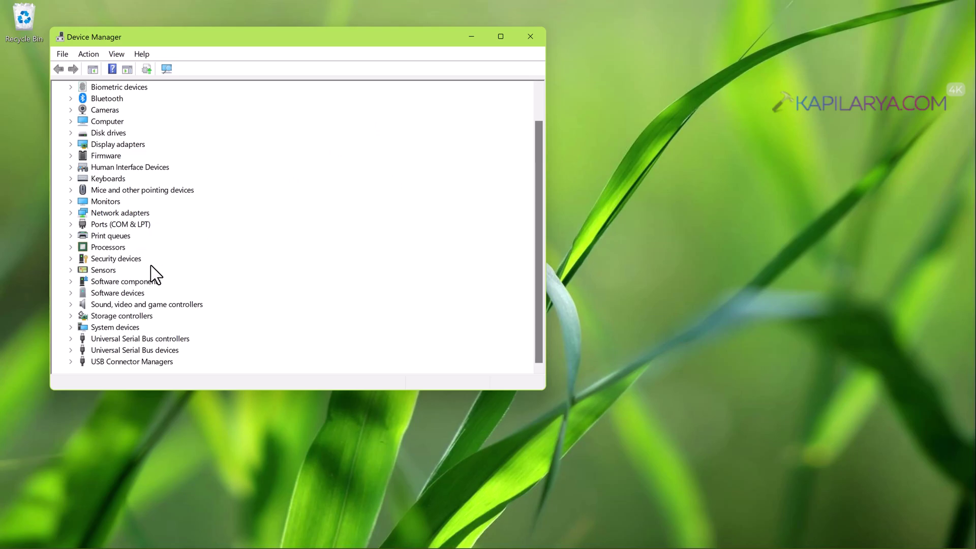
click(70, 339)
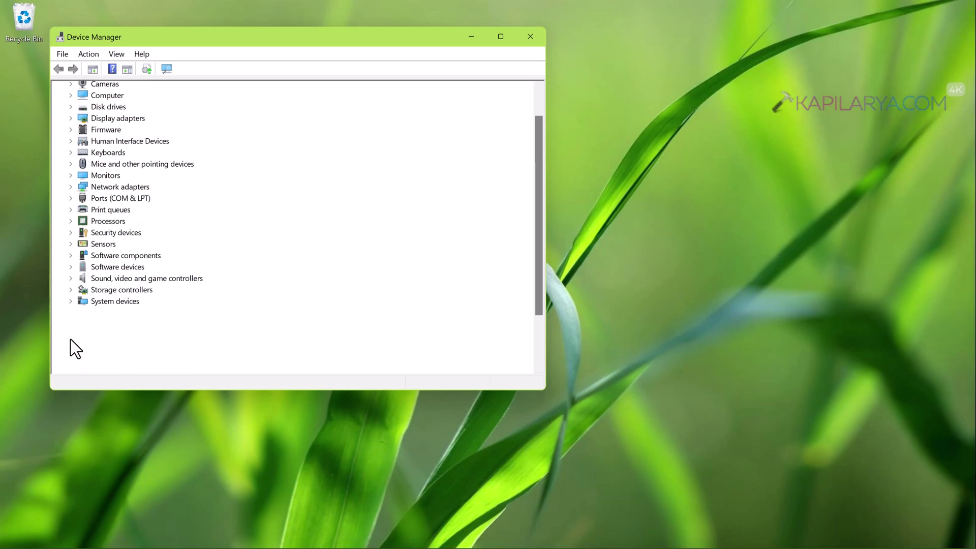